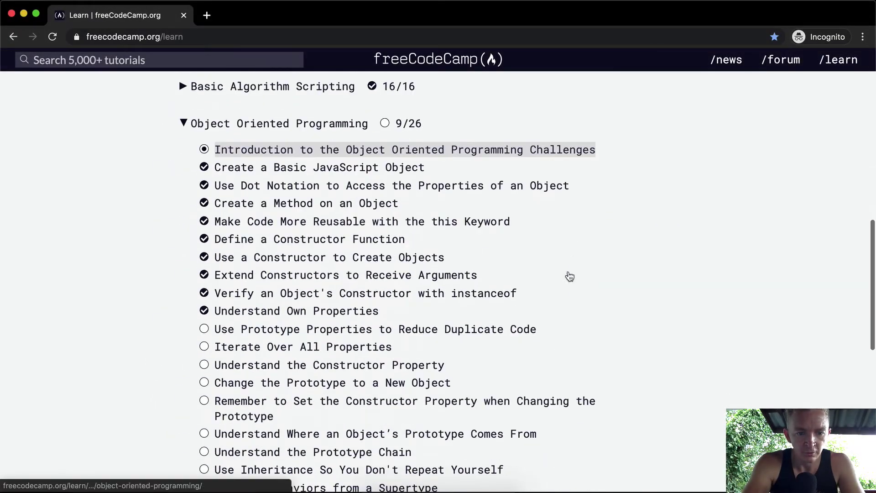
Open the 'Use Prototype Properties to Reduce Duplicate Code' lesson under Object Oriented Programming.
{"action": "left_click", "coordinate": [446, 334]}
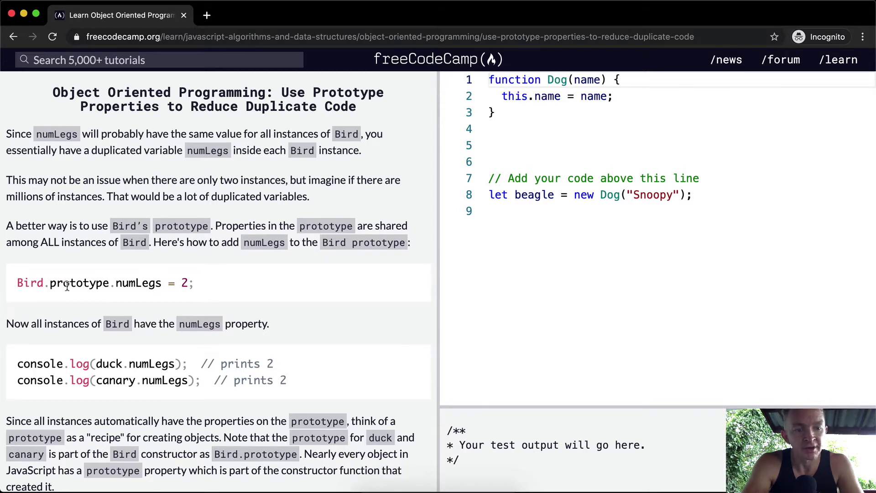
{"action": "scroll", "coordinate": [198, 286], "scroll_direction": "down", "scroll_amount": 5}
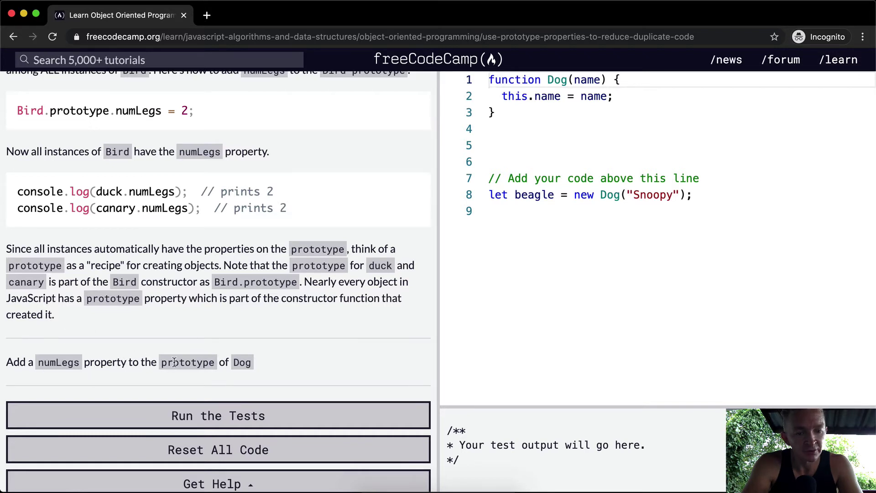
Add a new line 10 below the beagle declaration and start typing console.log(beagle).
{"action": "left_click", "coordinate": [586, 129]}
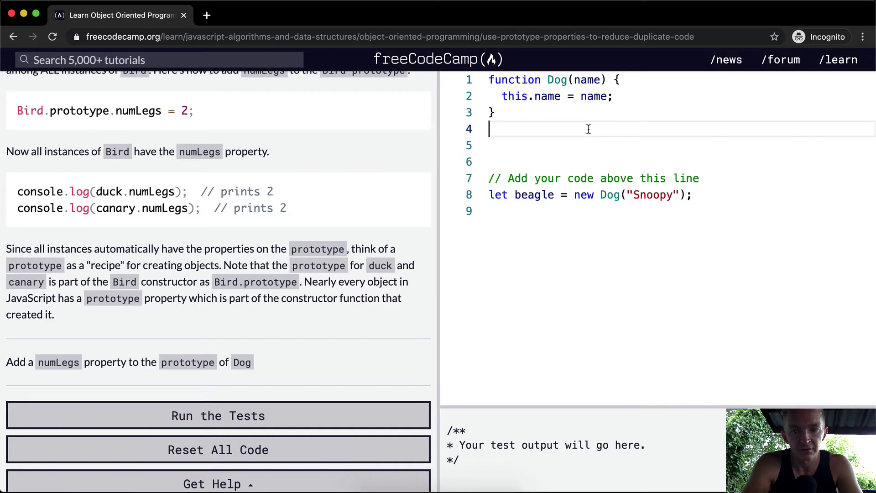
{"action": "scroll", "coordinate": [294, 192], "scroll_direction": "up", "scroll_amount": 1}
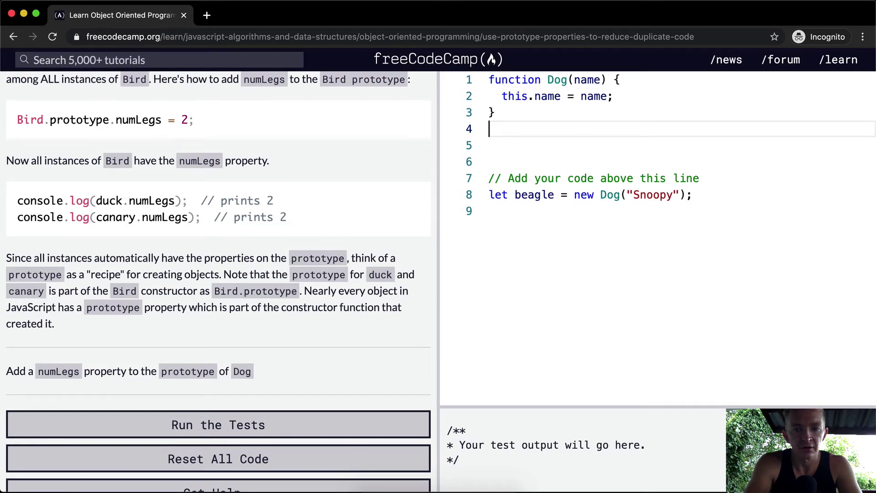
{"action": "key", "text": "Return"}
{"action": "type", "text": "Dog"}
{"action": "key", "text": "BackSpace"}
{"action": "key", "text": "BackSpace"}
{"action": "key", "text": "BackSpace"}
{"action": "key", "text": "BackSpace"}
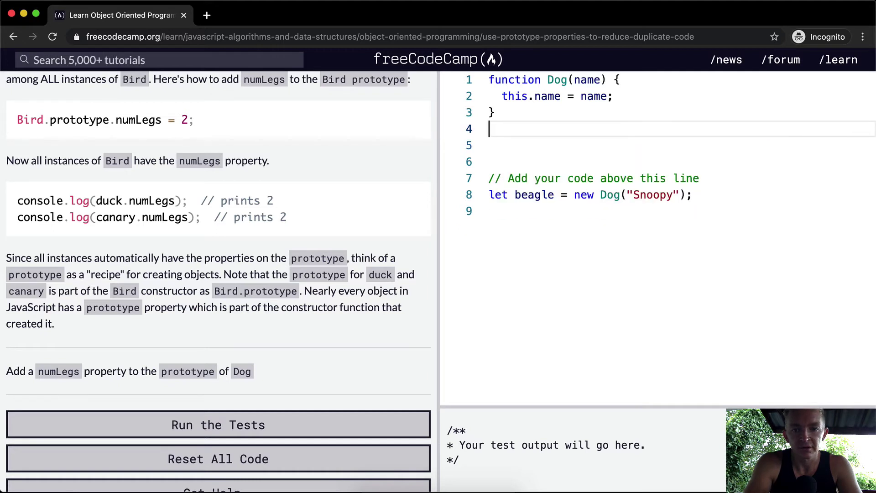
{"action": "key", "text": "Down"}
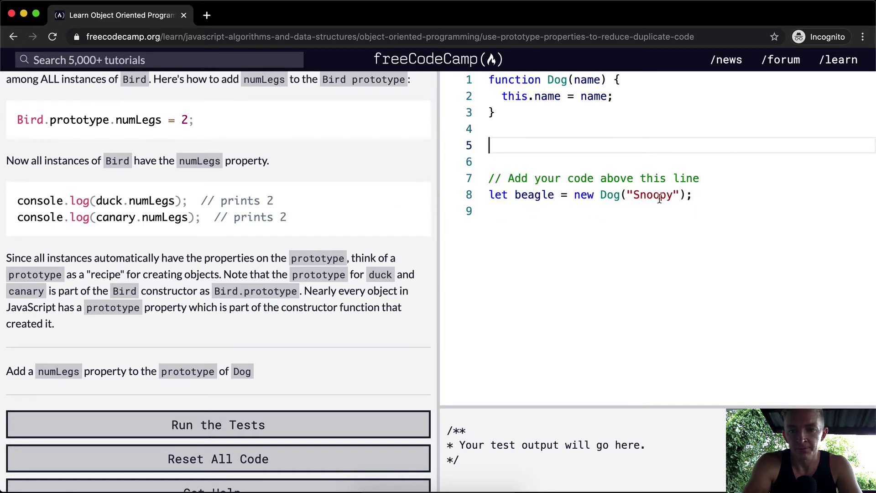
{"action": "left_click", "coordinate": [565, 235]}
{"action": "key", "text": "Return"}
{"action": "type", "text": "console"}
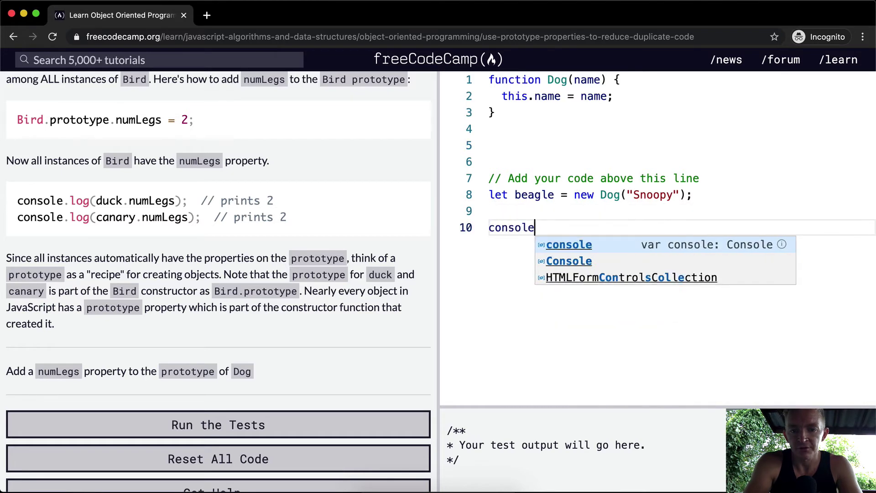
{"action": "type", "text": ".log(beagle)"}
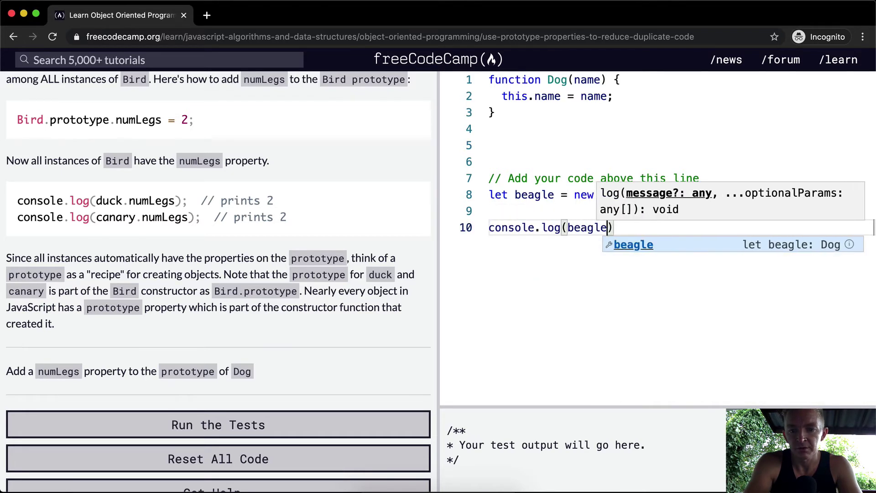
{"action": "type", "text": ";"}
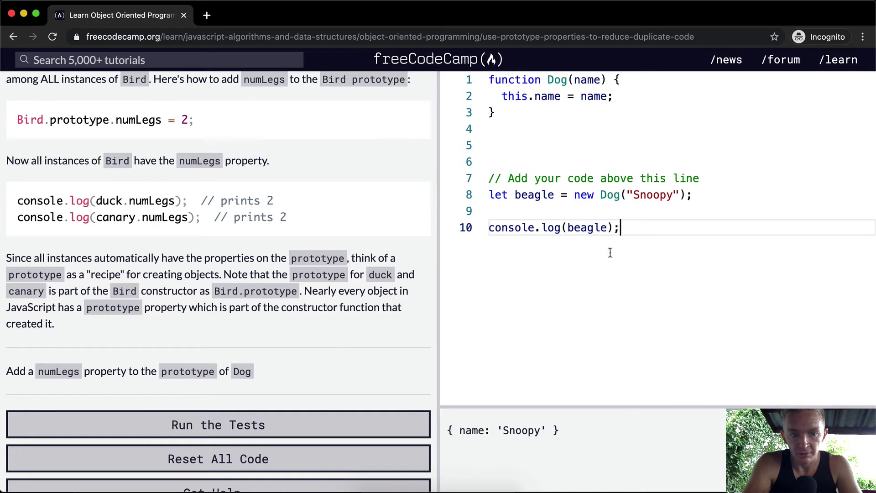
Log beagle.numLegs on line 10 instead of beagle, so the console shows undefined.
{"action": "left_click", "coordinate": [602, 227]}
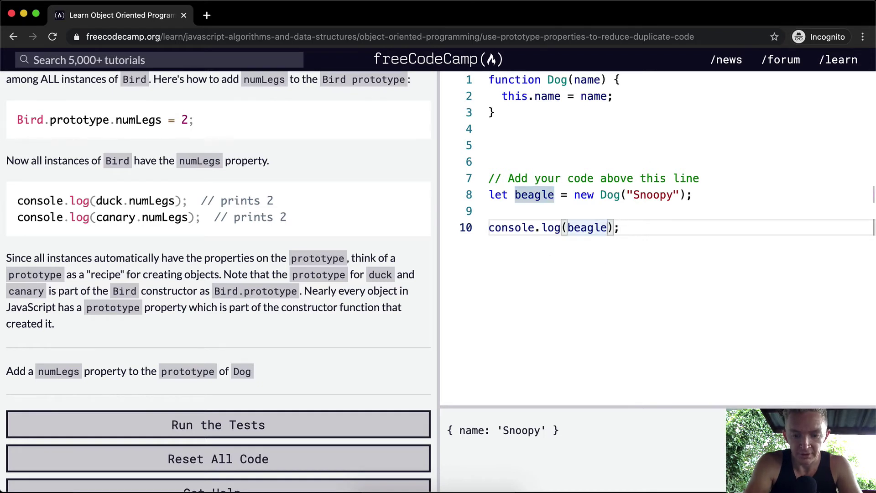
{"action": "type", "text": ".numLegs"}
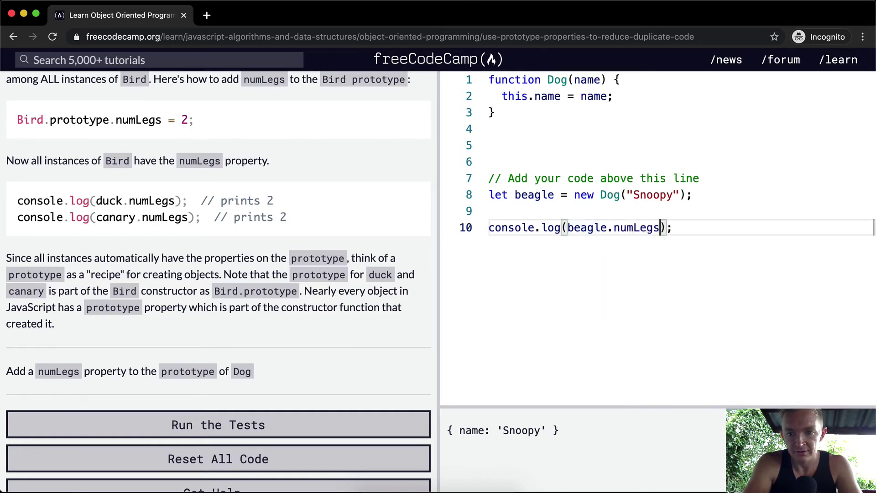
{"action": "double_click", "coordinate": [636, 228]}
{"action": "key", "text": "BackSpace"}
{"action": "key", "text": "BackSpace"}
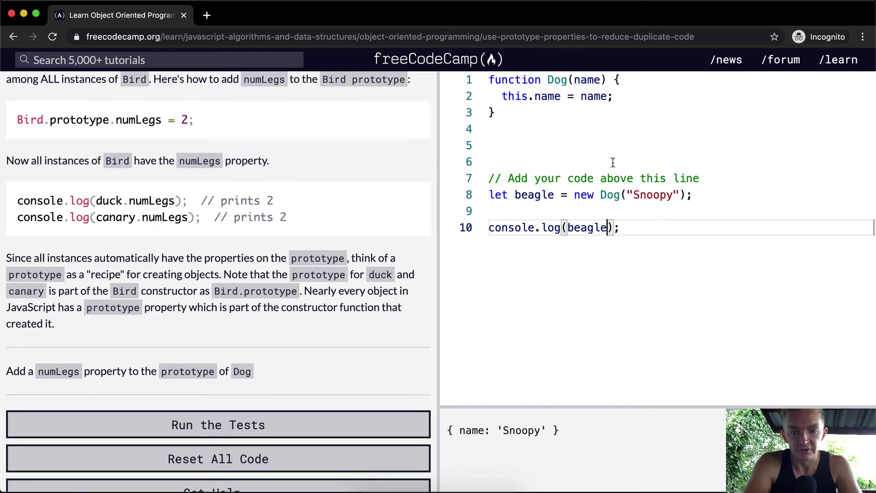
{"action": "key", "text": "ctrl+z"}
{"action": "key", "text": "ctrl+z"}
{"action": "left_click", "coordinate": [678, 238]}
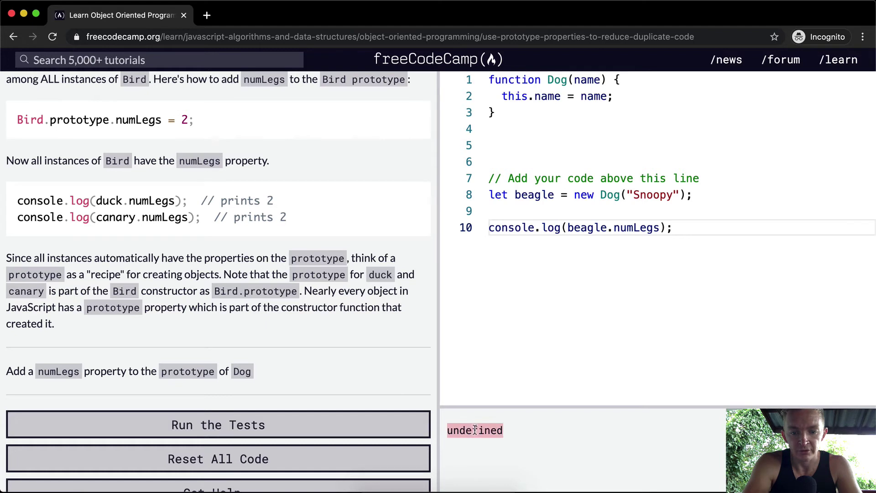
{"action": "left_click", "coordinate": [629, 146]}
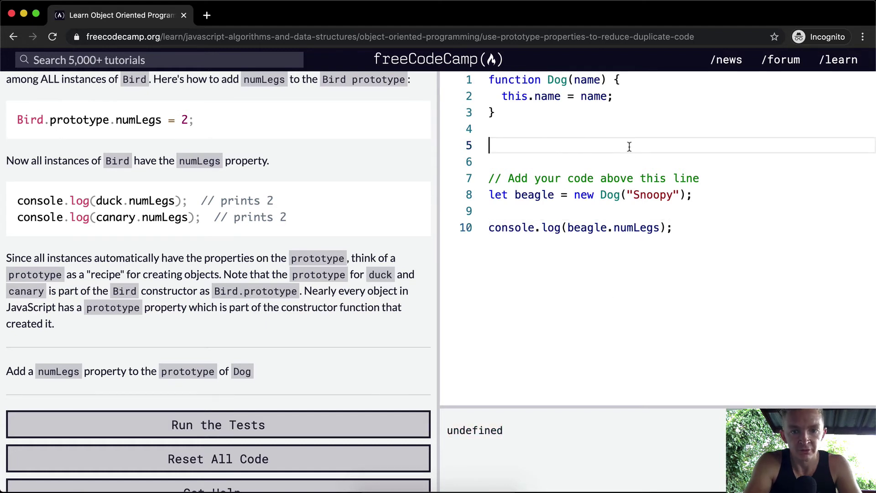
{"action": "type", "text": "Dog.p"}
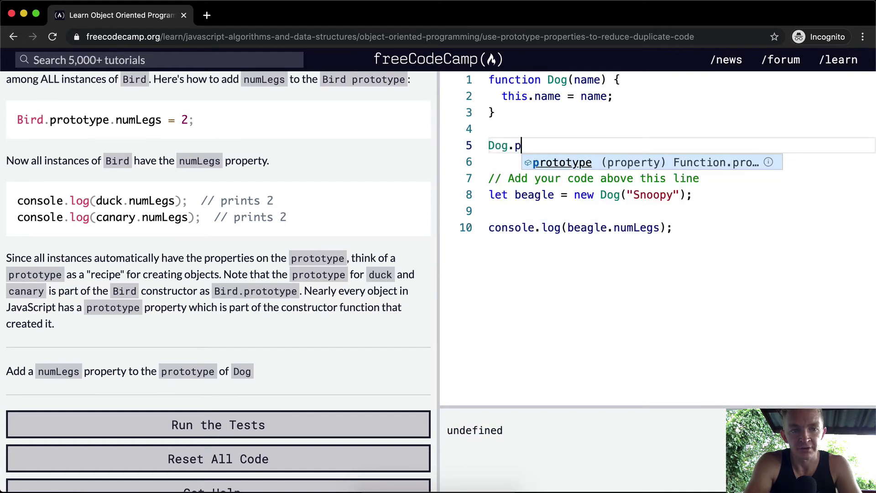
{"action": "type", "text": "roto"}
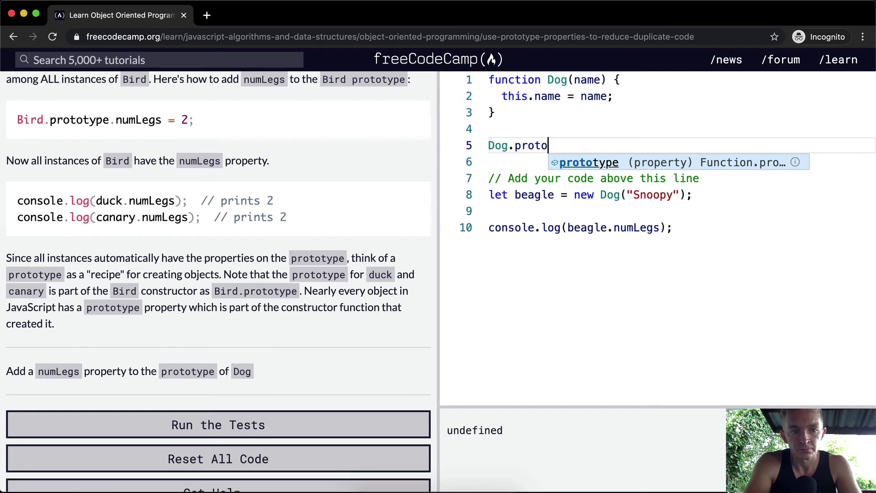
{"action": "type", "text": "type.num"}
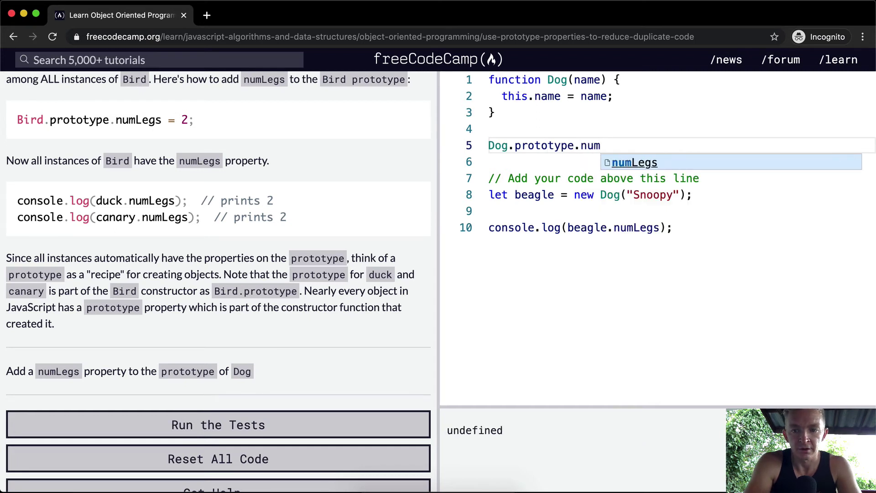
{"action": "type", "text": "Legs = 2;"}
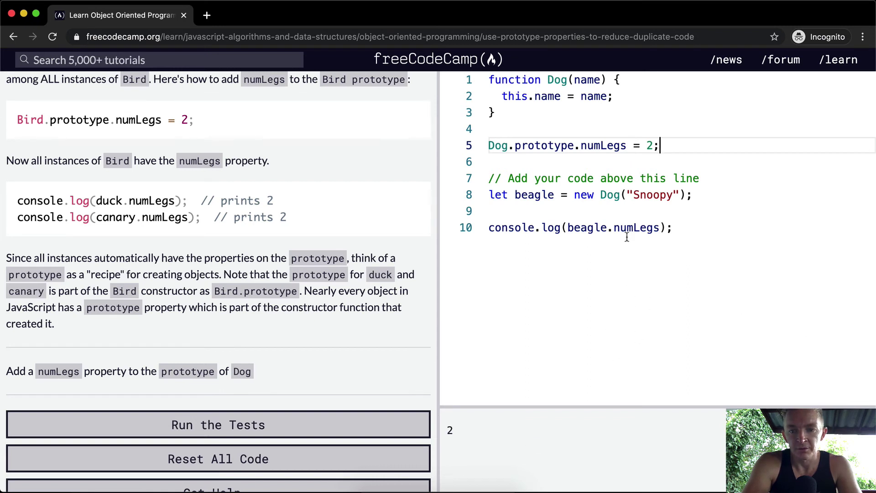
Define Dog.prototype.numLegs = 2 on line 5 so the console prints 2.
{"action": "left_click", "coordinate": [657, 247]}
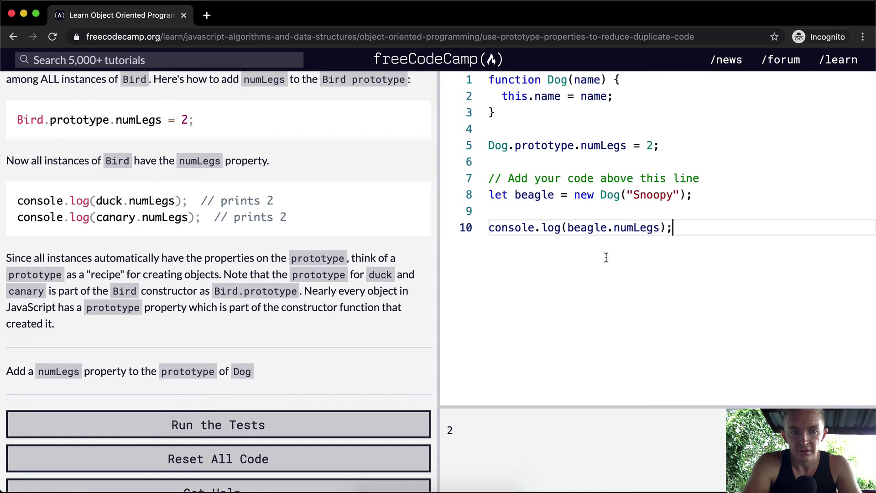
{"action": "left_click", "coordinate": [632, 158]}
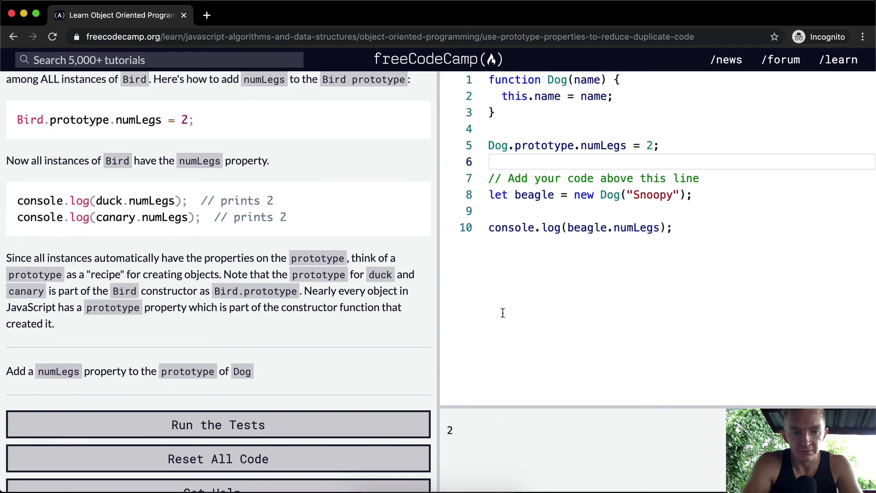
{"action": "scroll", "coordinate": [276, 252], "scroll_direction": "up", "scroll_amount": 5}
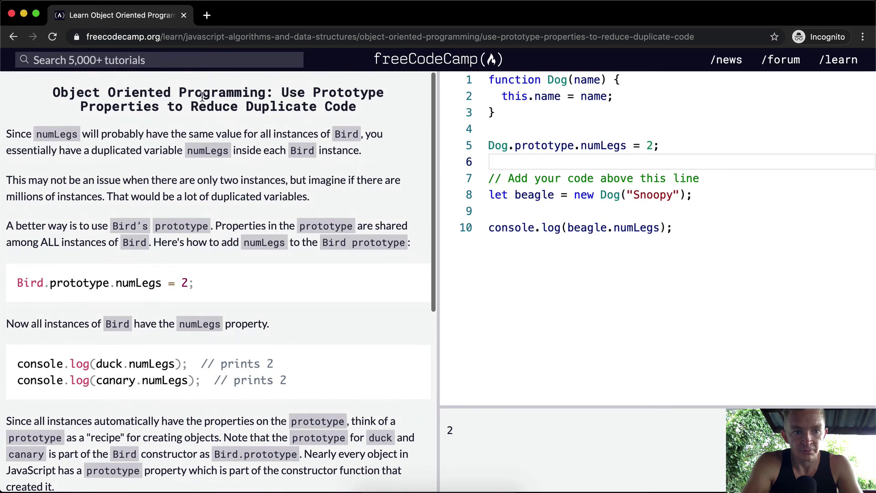
Review the prototype code, then run the tests to reach the success dialog showing 7% progress.
{"action": "double_click", "coordinate": [545, 145]}
{"action": "double_click", "coordinate": [556, 80]}
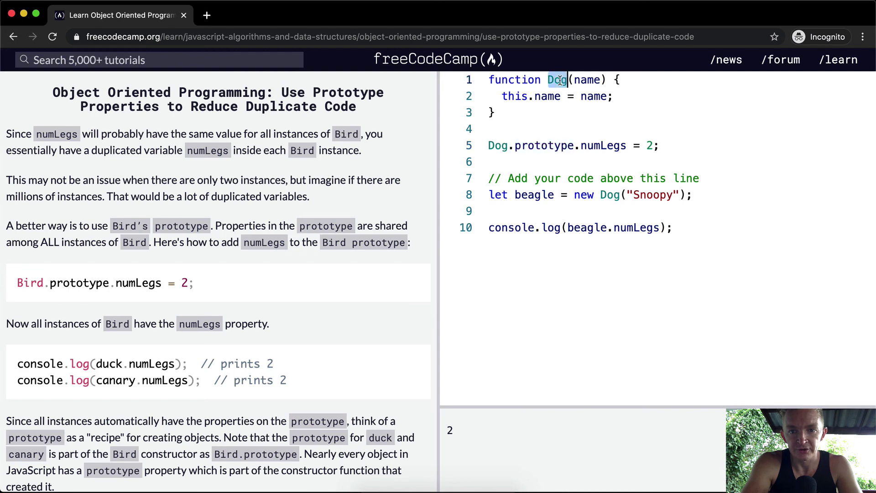
{"action": "left_click", "coordinate": [570, 108]}
{"action": "left_click", "coordinate": [661, 155]}
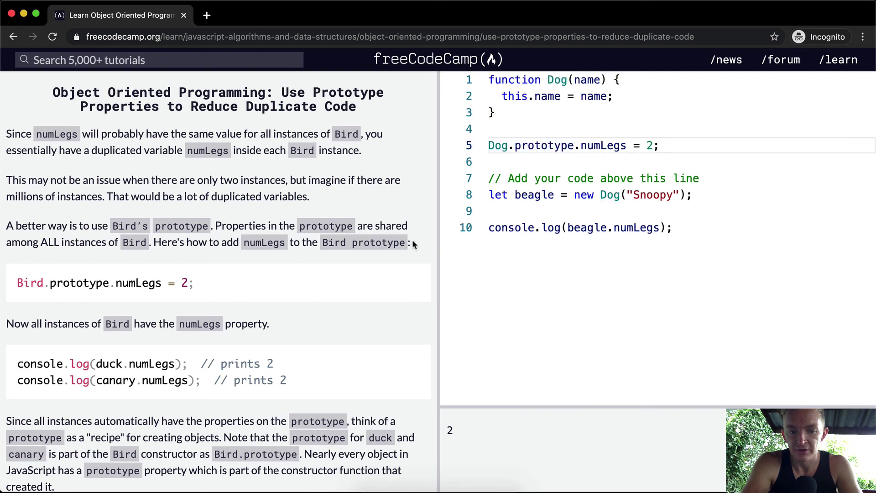
{"action": "scroll", "coordinate": [295, 250], "scroll_direction": "down", "scroll_amount": 5}
{"action": "left_click", "coordinate": [284, 318]}
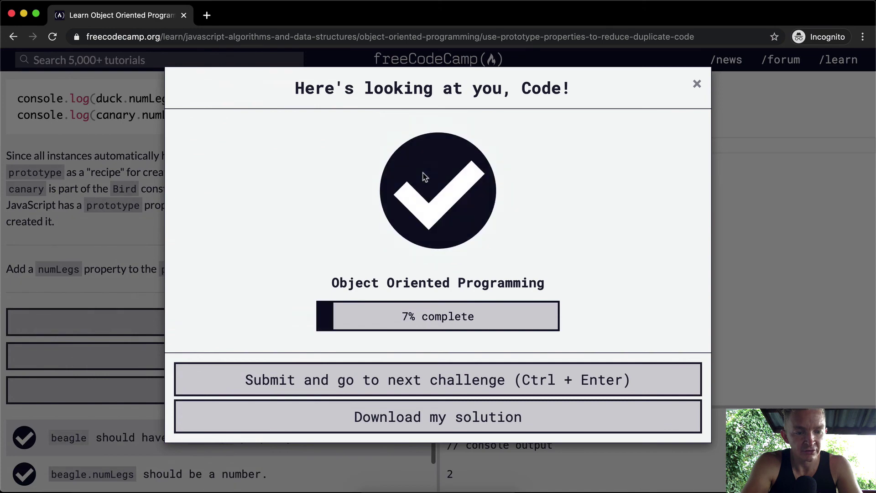